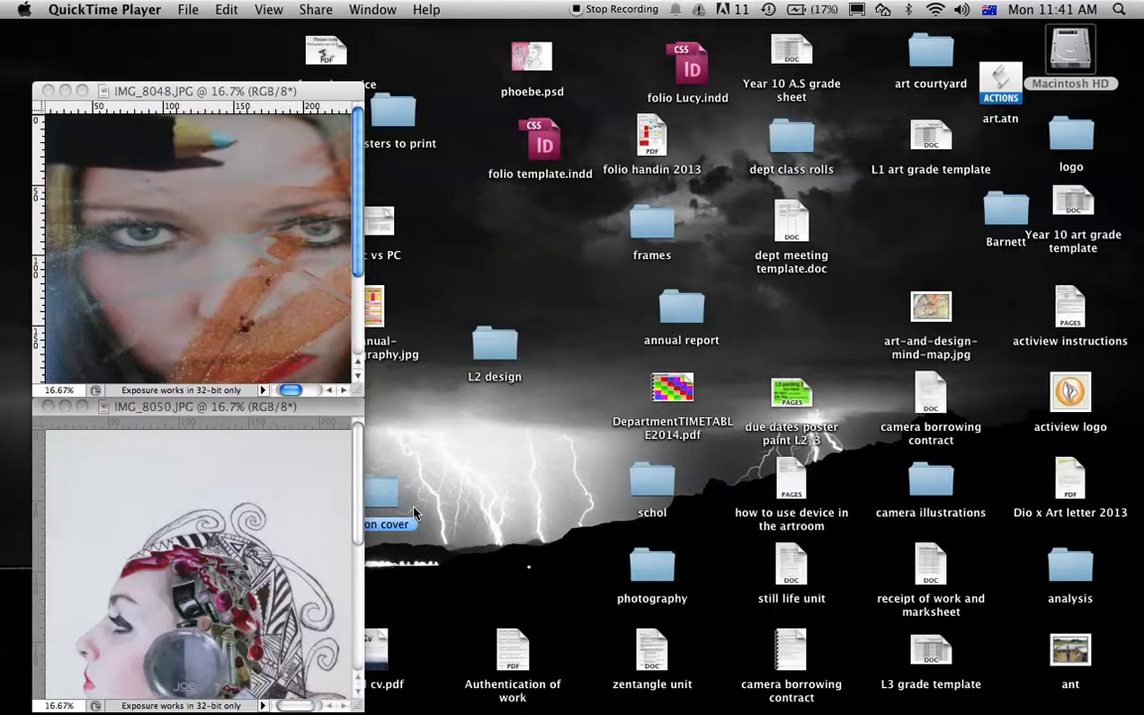
Switch to Photoshop and create a new A4 document, 210 x 297 mm at 300 pixels/inch, RGB Color with a white background
mouse_move(291, 705)
left_click(317, 684)
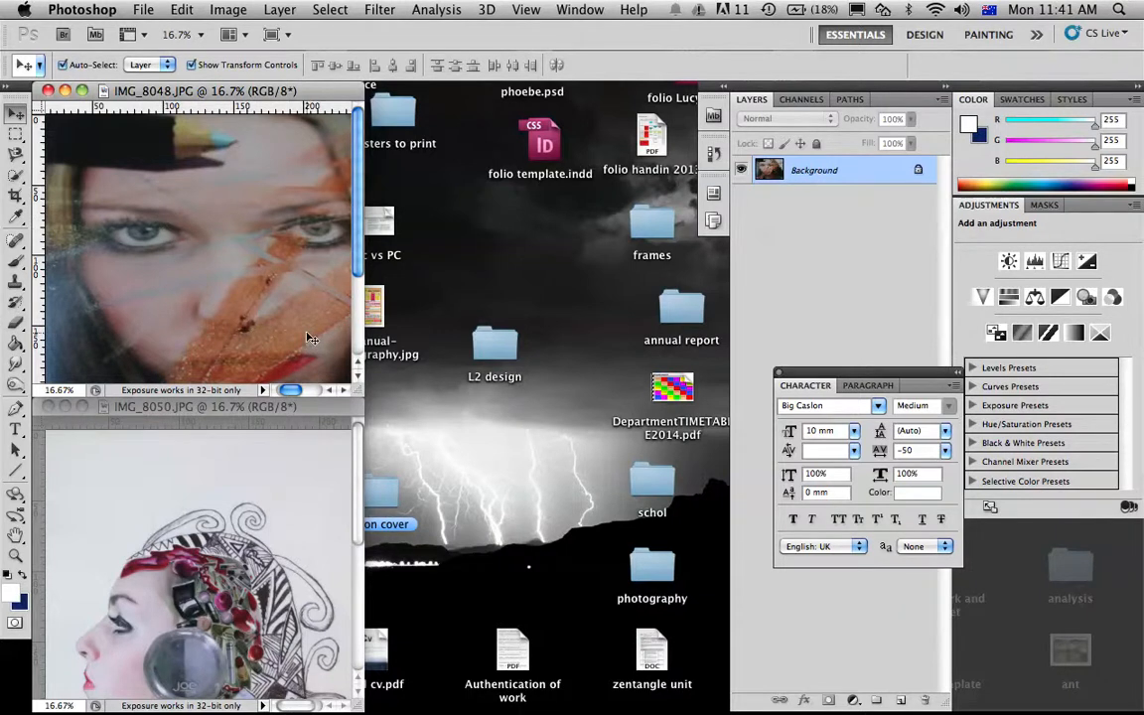
left_click(146, 10)
left_click(159, 31)
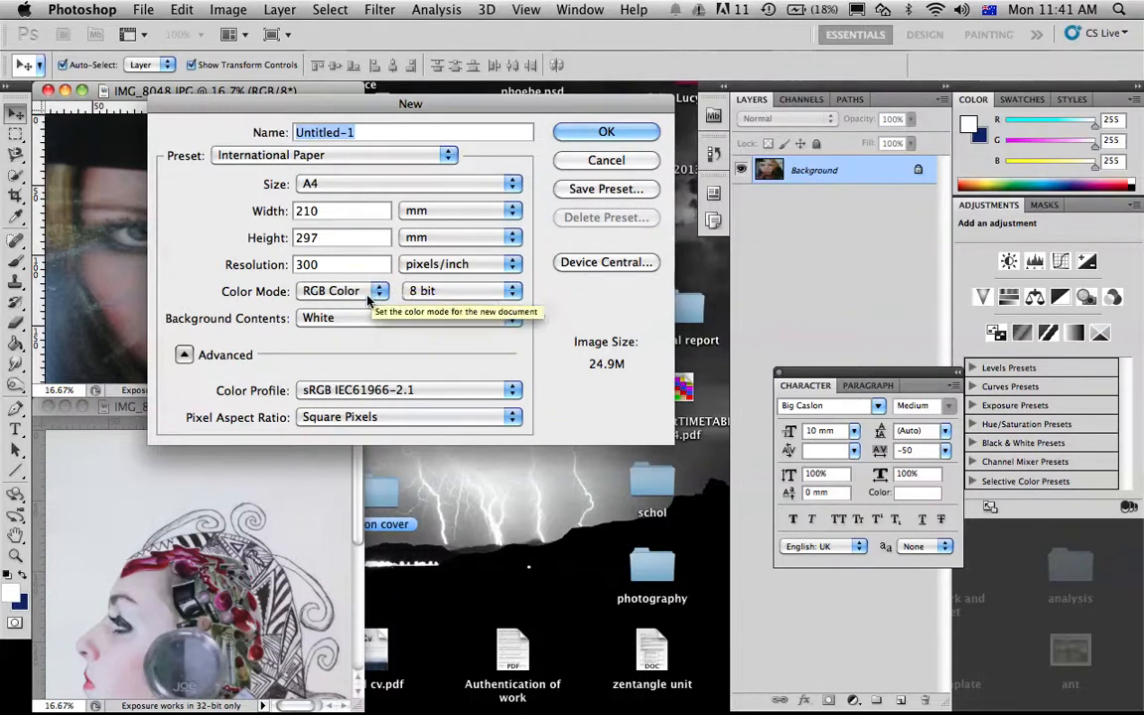
left_click(616, 132)
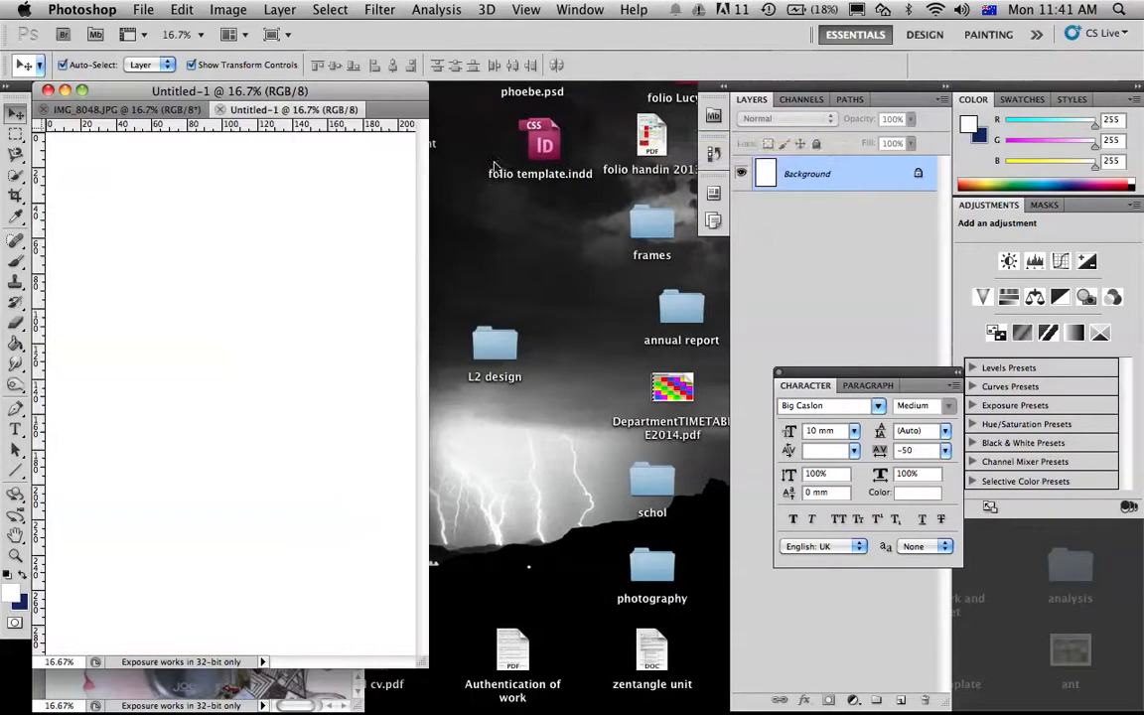
Tile all open documents in a grid and copy the images from IMG_8048.JPG and IMG_8050.JPG into the new document
left_click(229, 35)
left_click(298, 193)
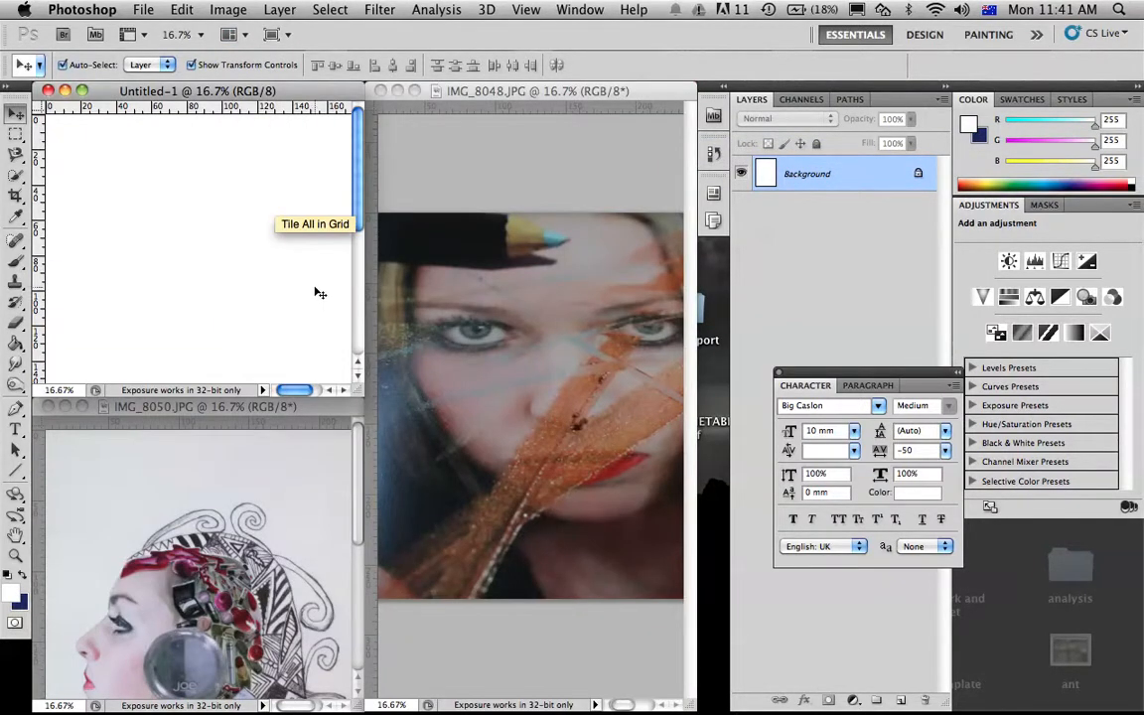
left_click(574, 341)
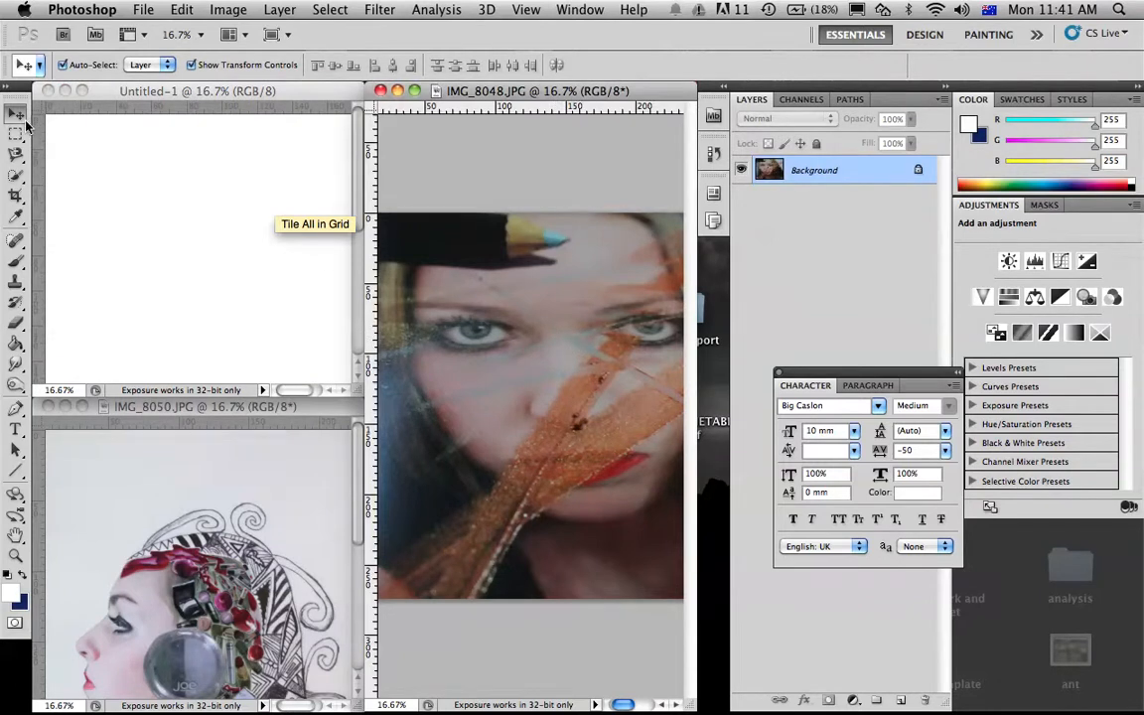
left_click_drag(566, 351, 194, 222)
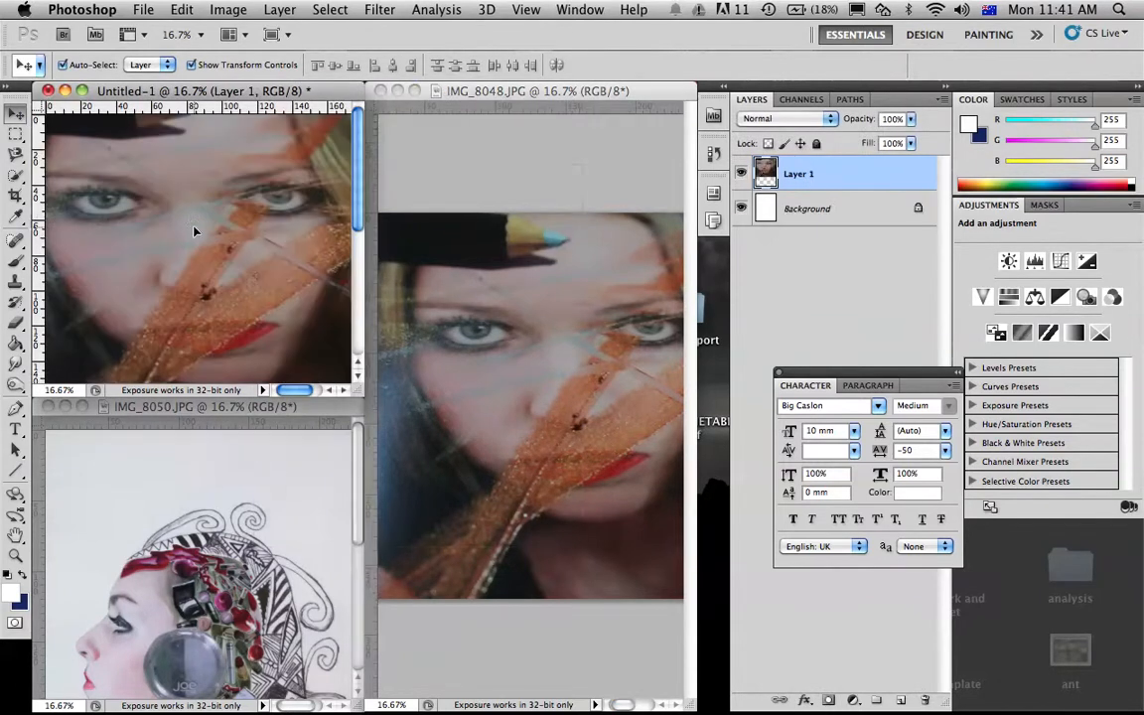
left_click(226, 478)
left_click_drag(252, 529, 231, 188)
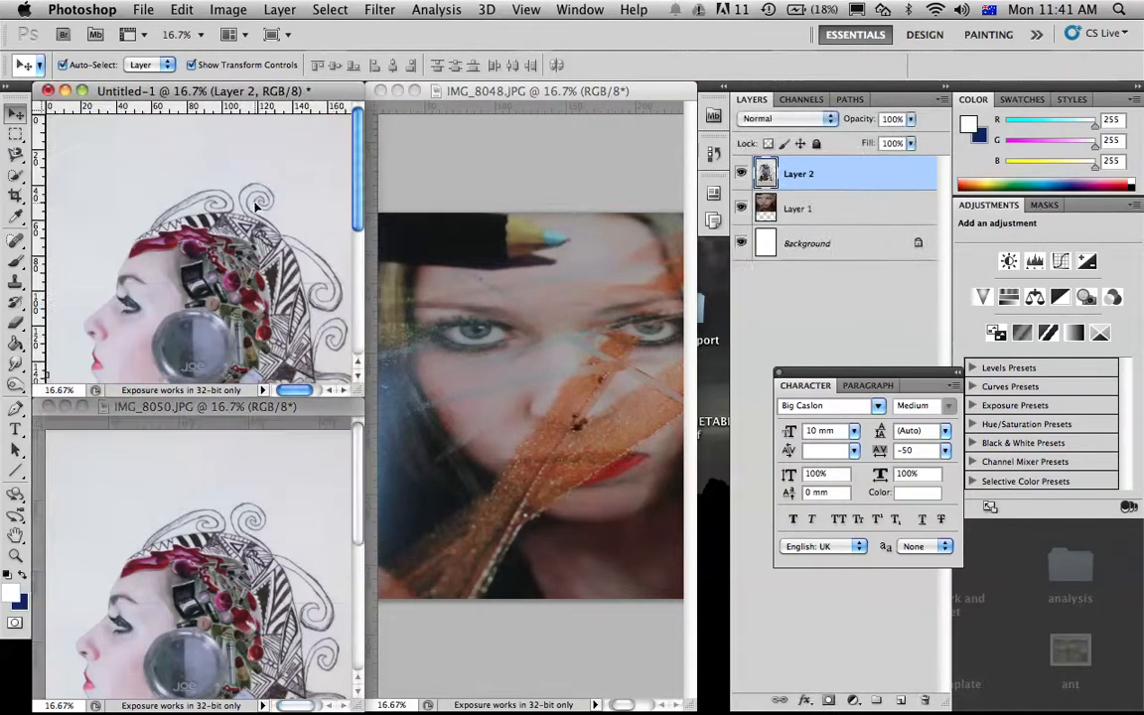
Minimize both source photo windows and enlarge the new document's window to show the whole page
left_click(397, 91)
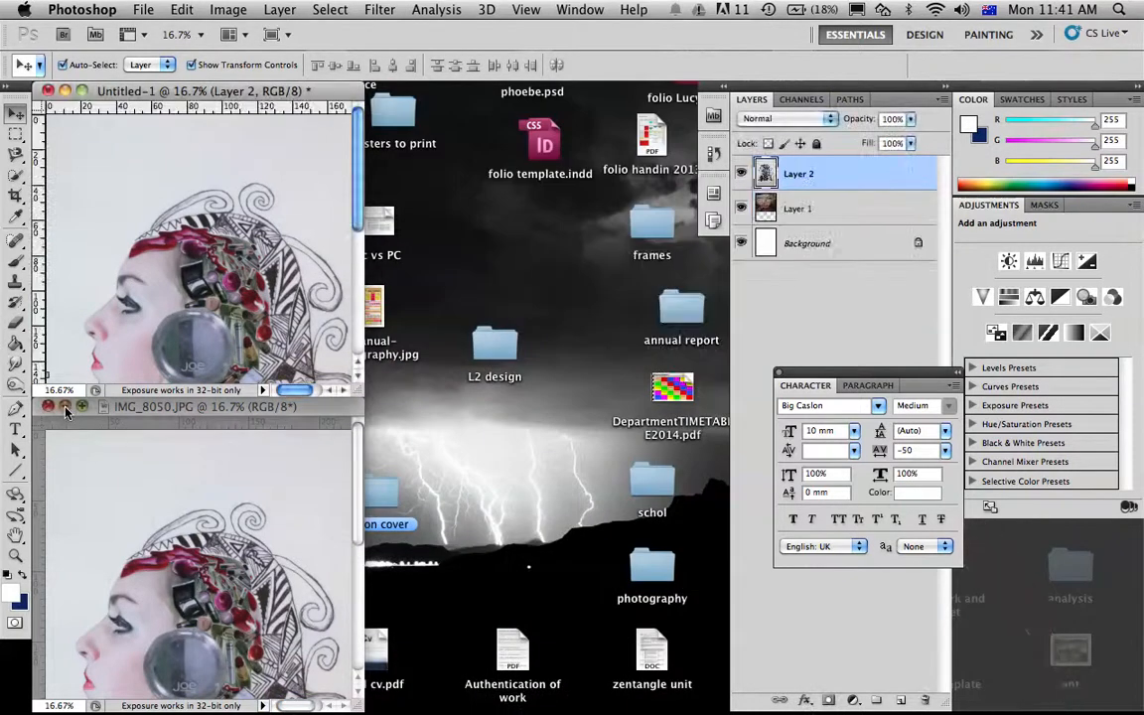
left_click(64, 406)
left_click_drag(357, 386, 749, 698)
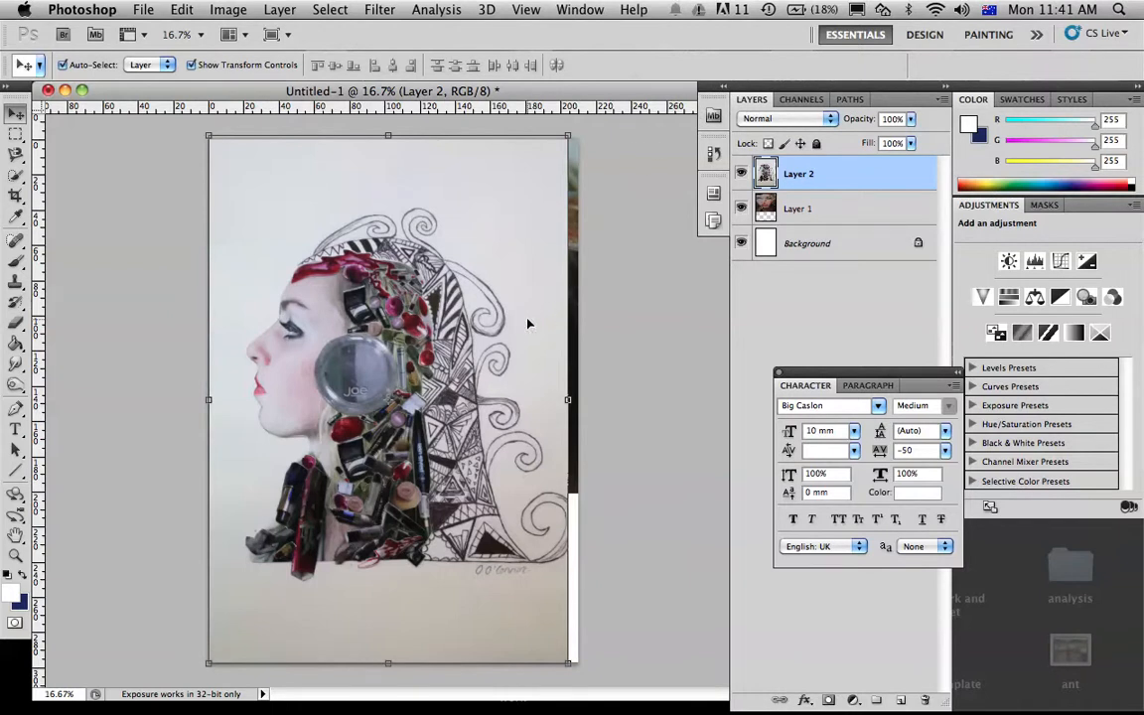
Scale the profile artwork on Layer 2 proportionally to 6 in high and place it in the page's upper-left corner
key("super+t")
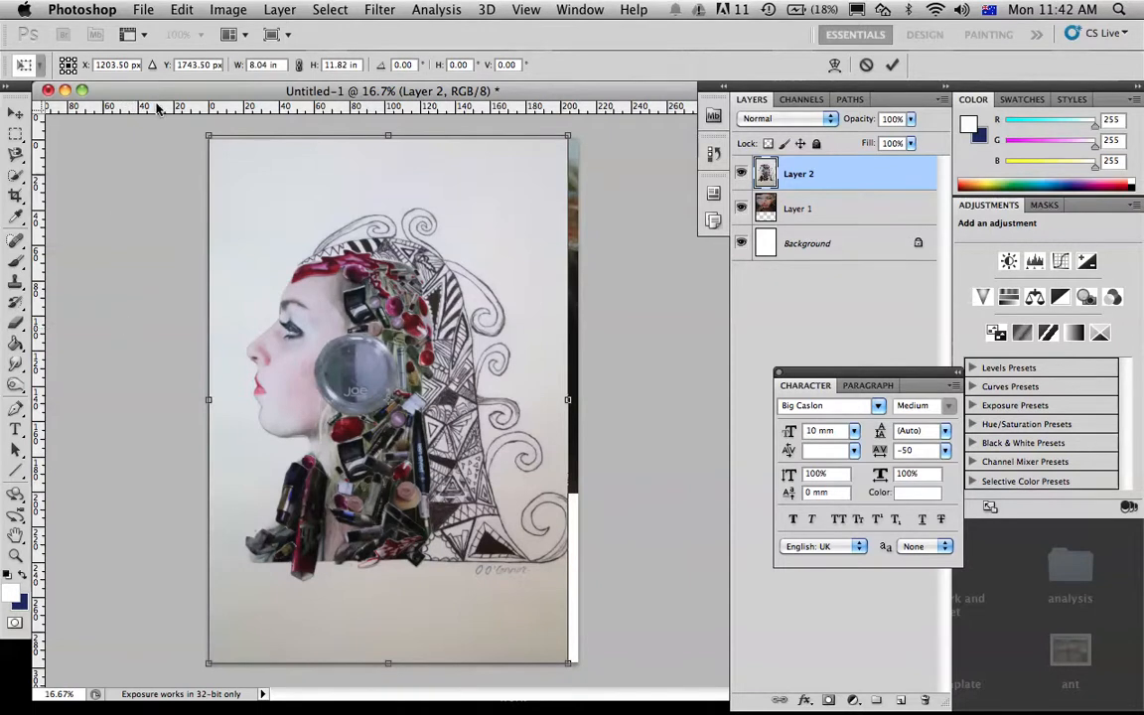
left_click(297, 67)
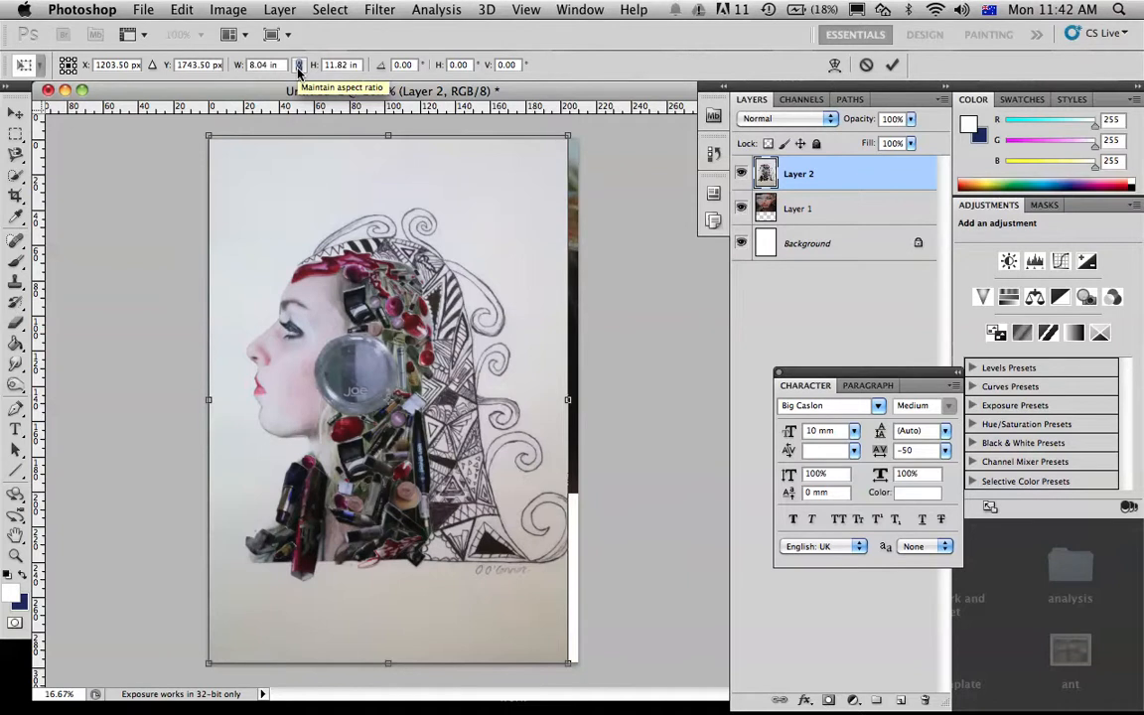
left_click(347, 66)
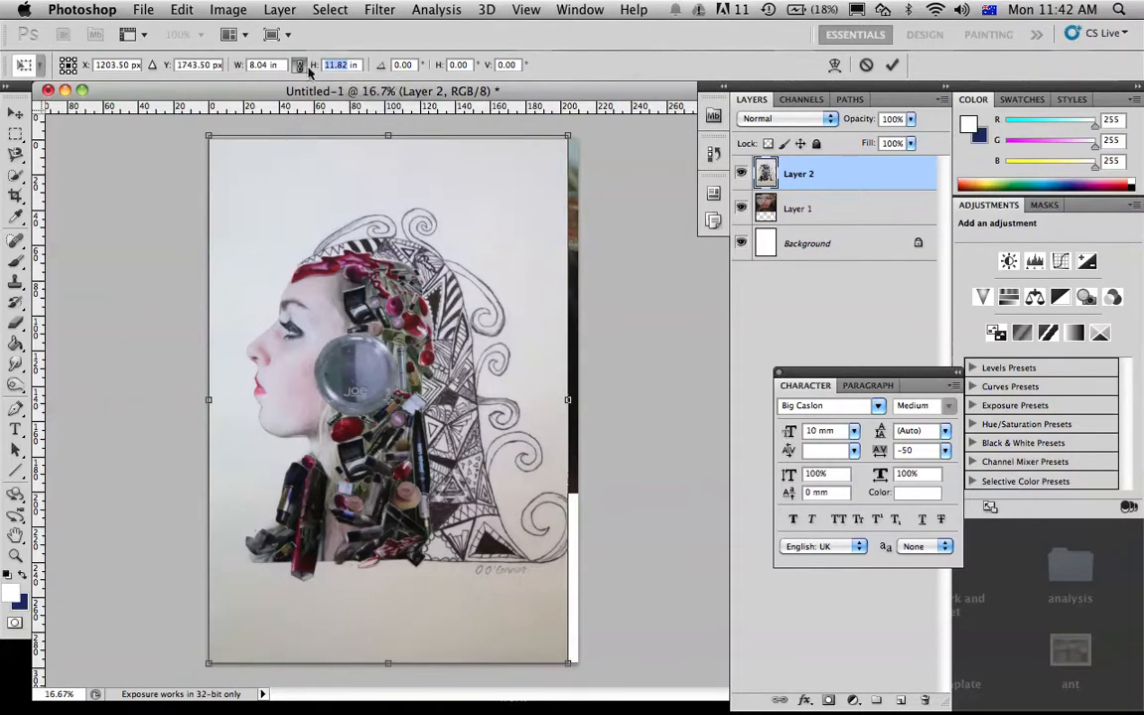
type("6")
left_click_drag(459, 328, 375, 211)
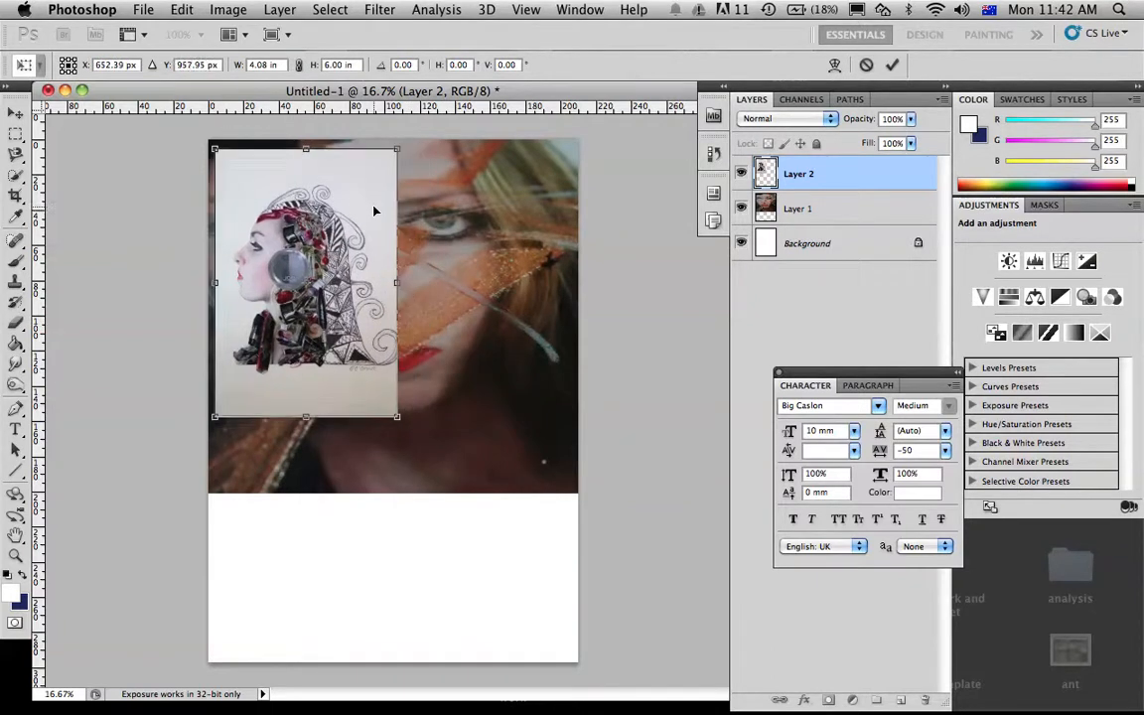
key("Return")
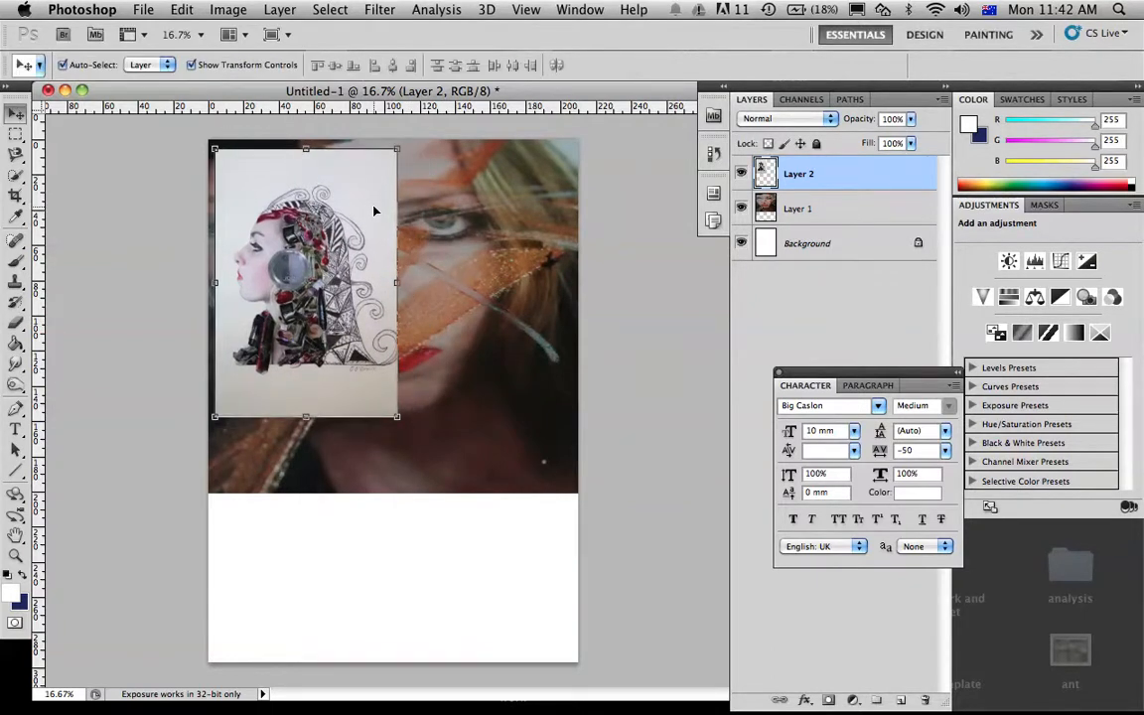
Hide Layer 2 and scale the face photo on Layer 1 proportionally to 4 in high
left_click(741, 178)
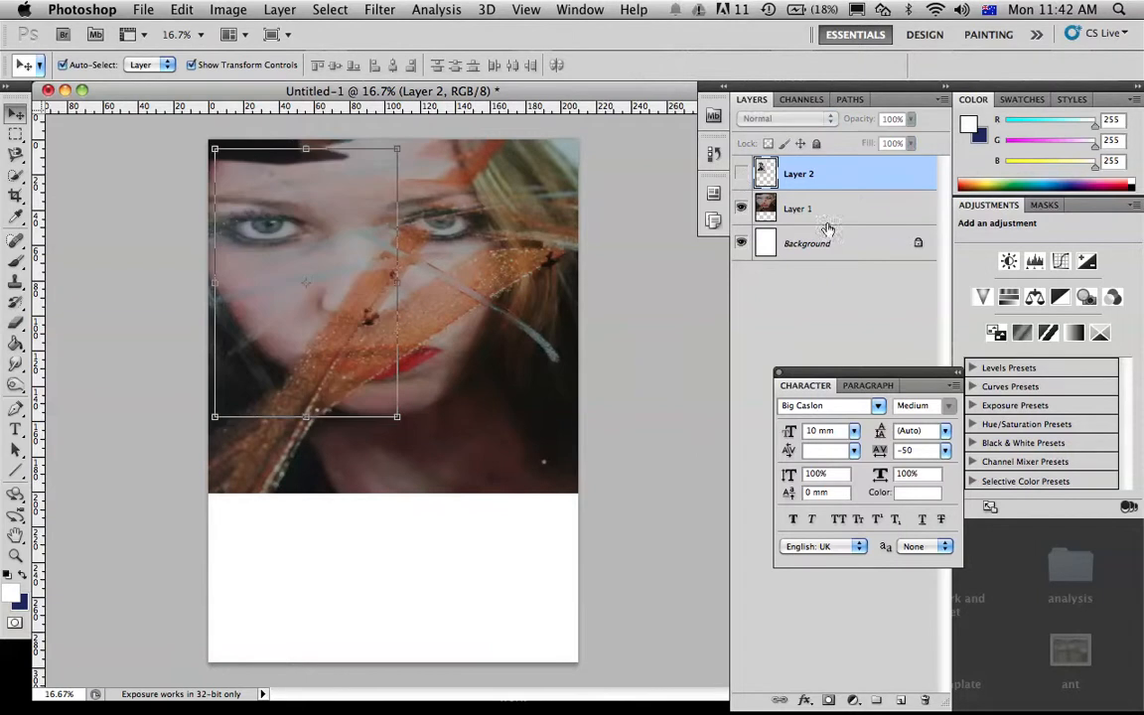
left_click(834, 212)
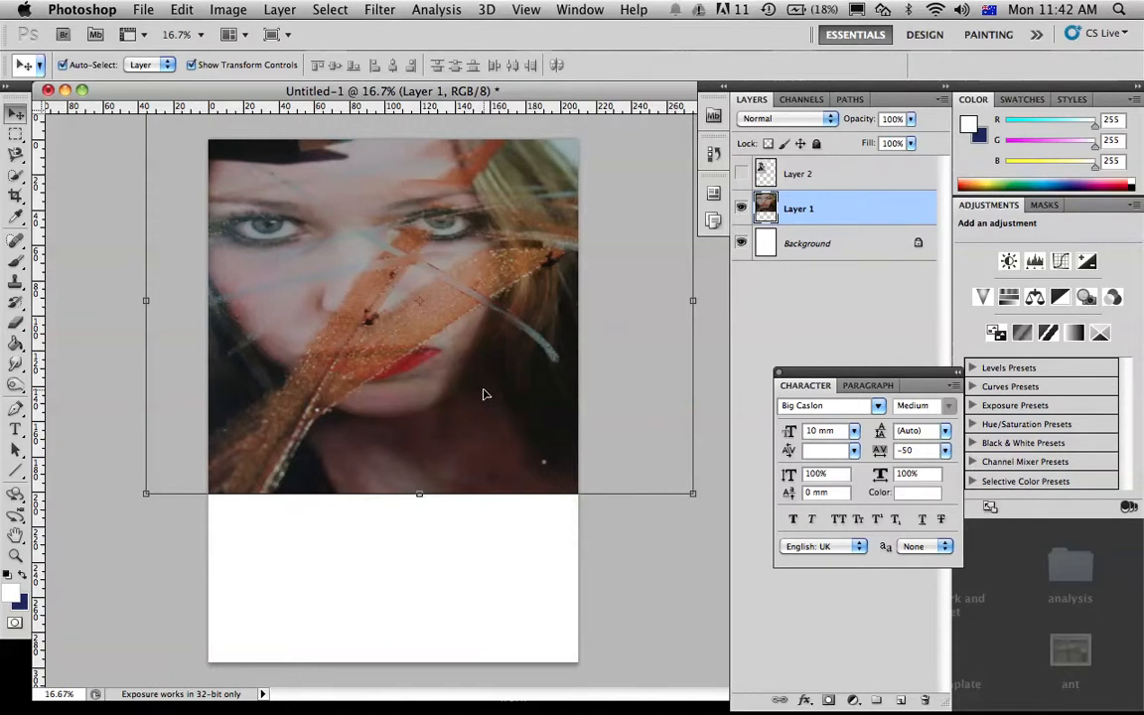
key("super+t")
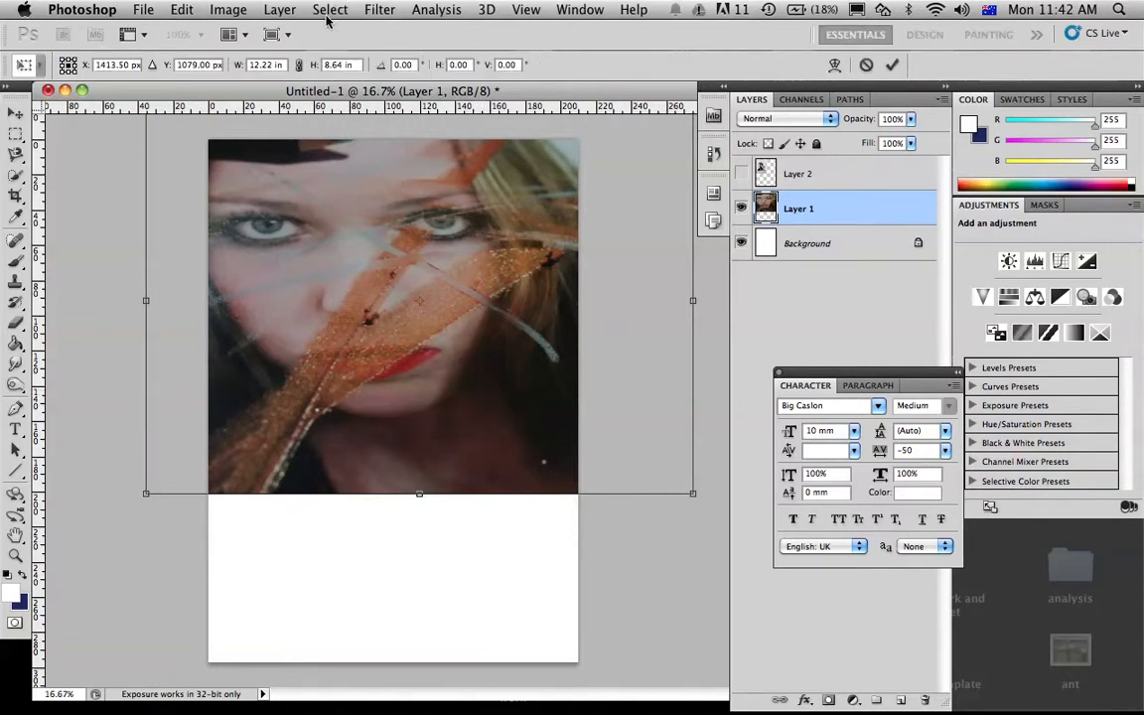
left_click(299, 65)
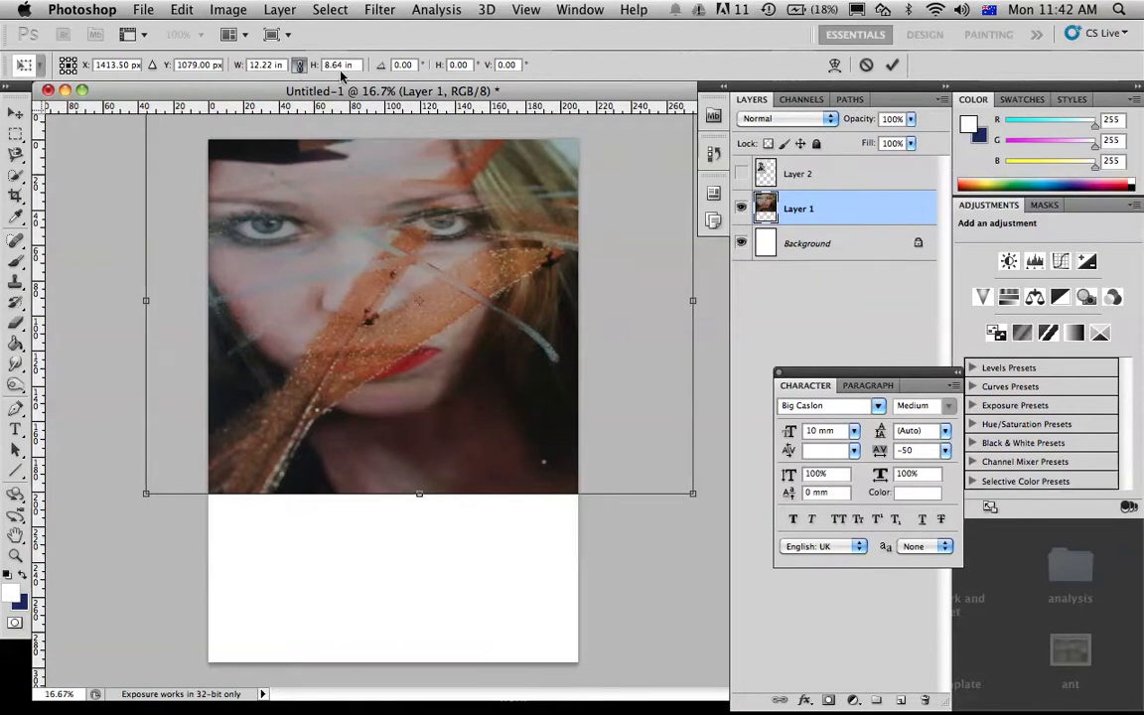
left_click(339, 64)
type("4")
key("Return")
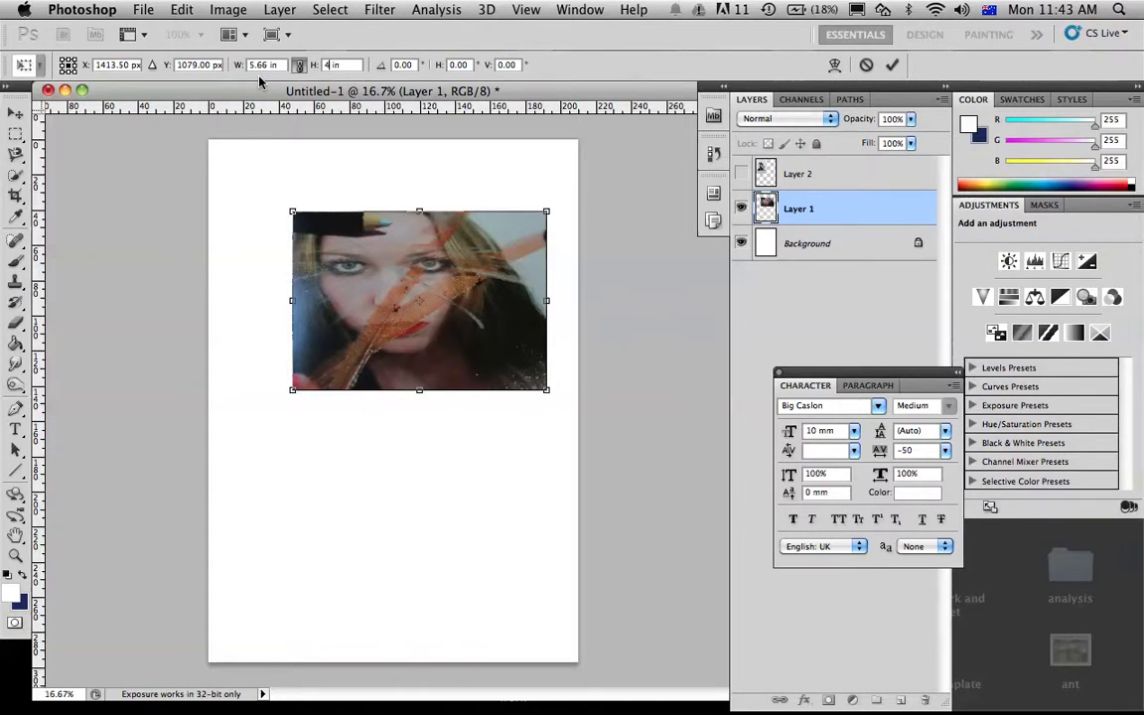
Set the face photo's width to 6 in with proportions kept, and apply the transform
left_click(234, 62)
type("6")
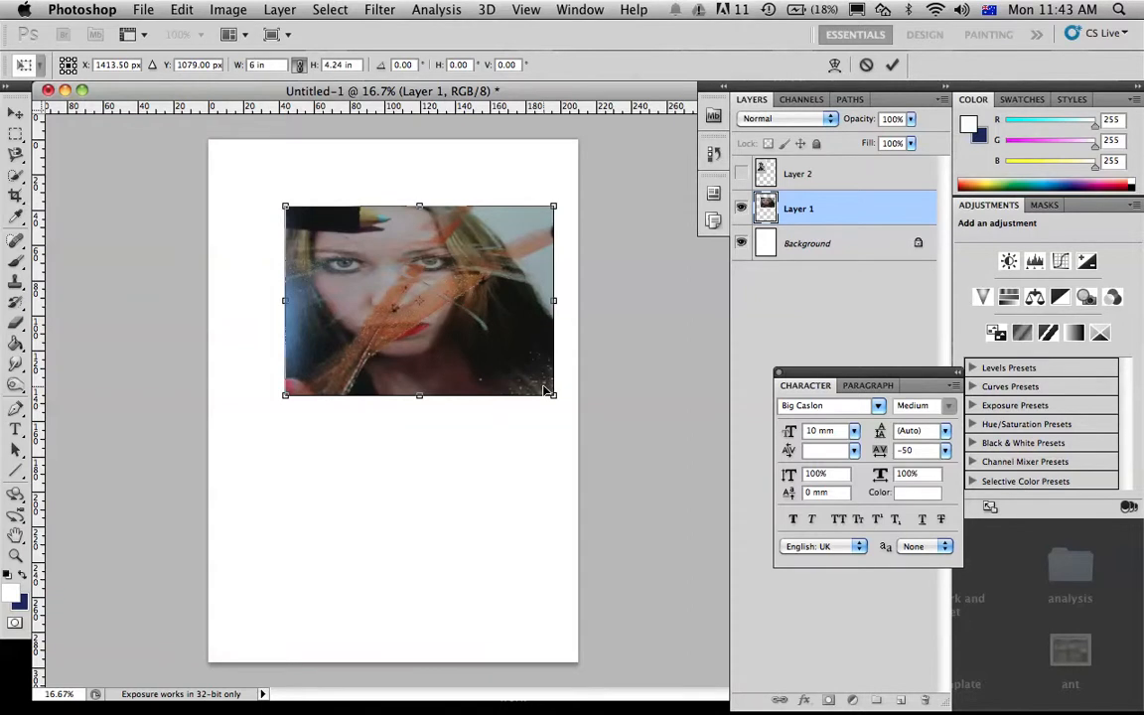
key("Return")
Show Layer 2 again and arrange the face photo in the page's lower part with the profile artwork above it
left_click(740, 174)
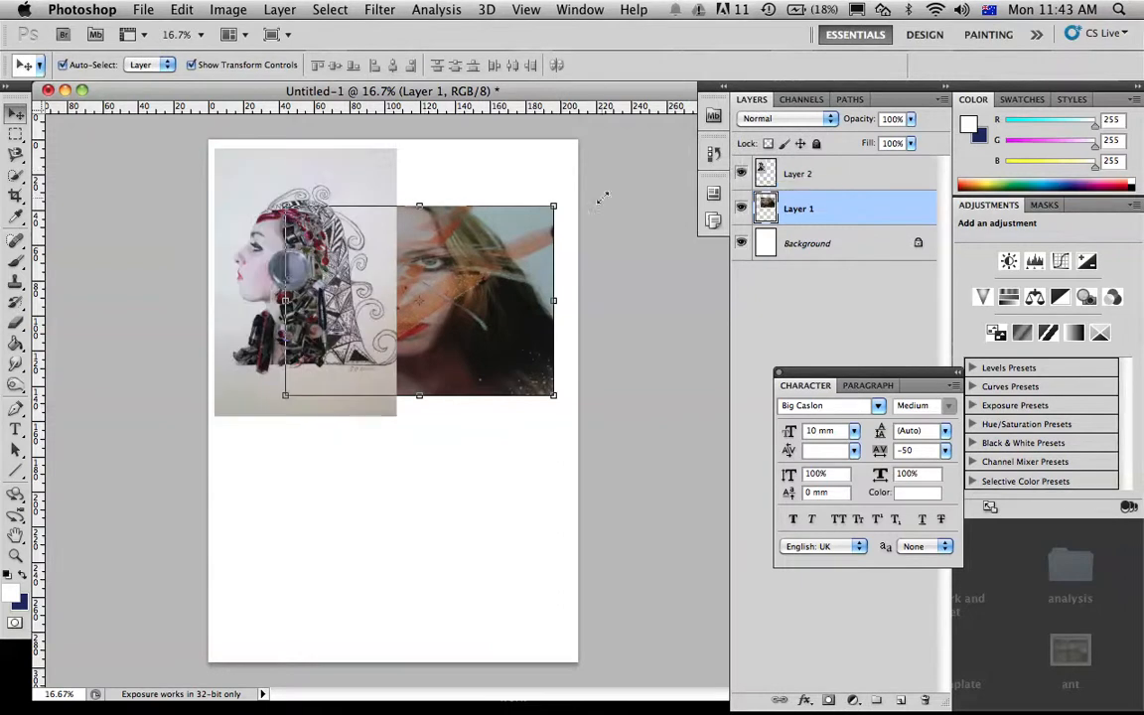
left_click_drag(445, 271, 385, 523)
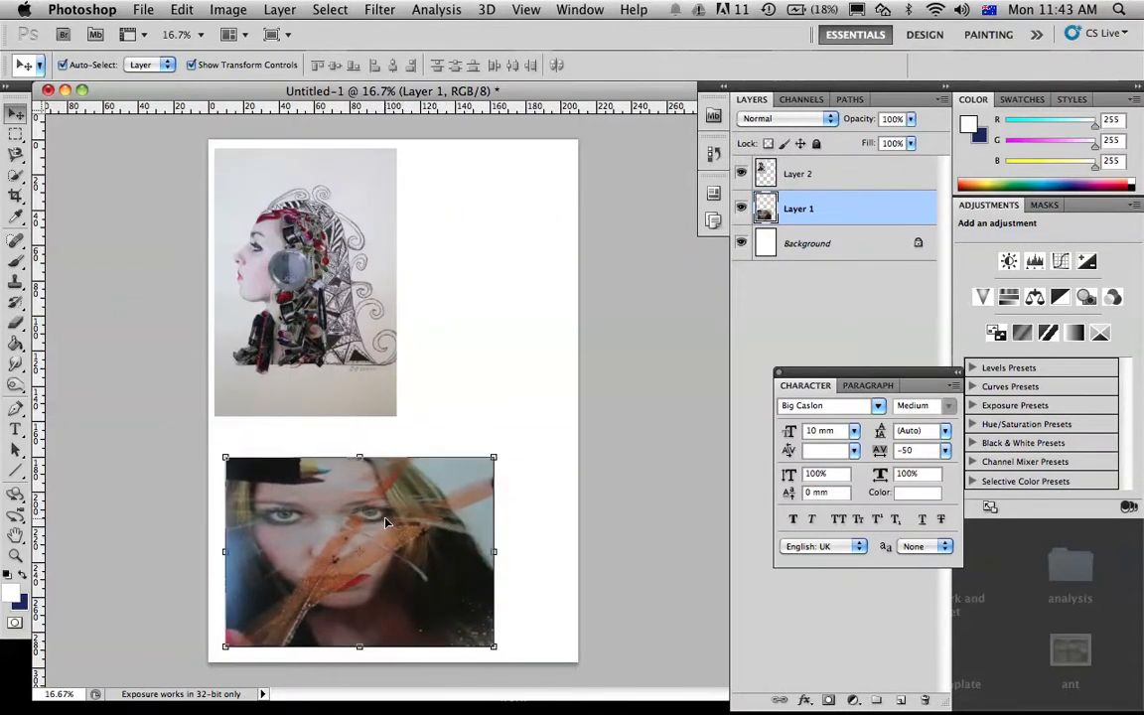
left_click_drag(372, 356, 374, 382)
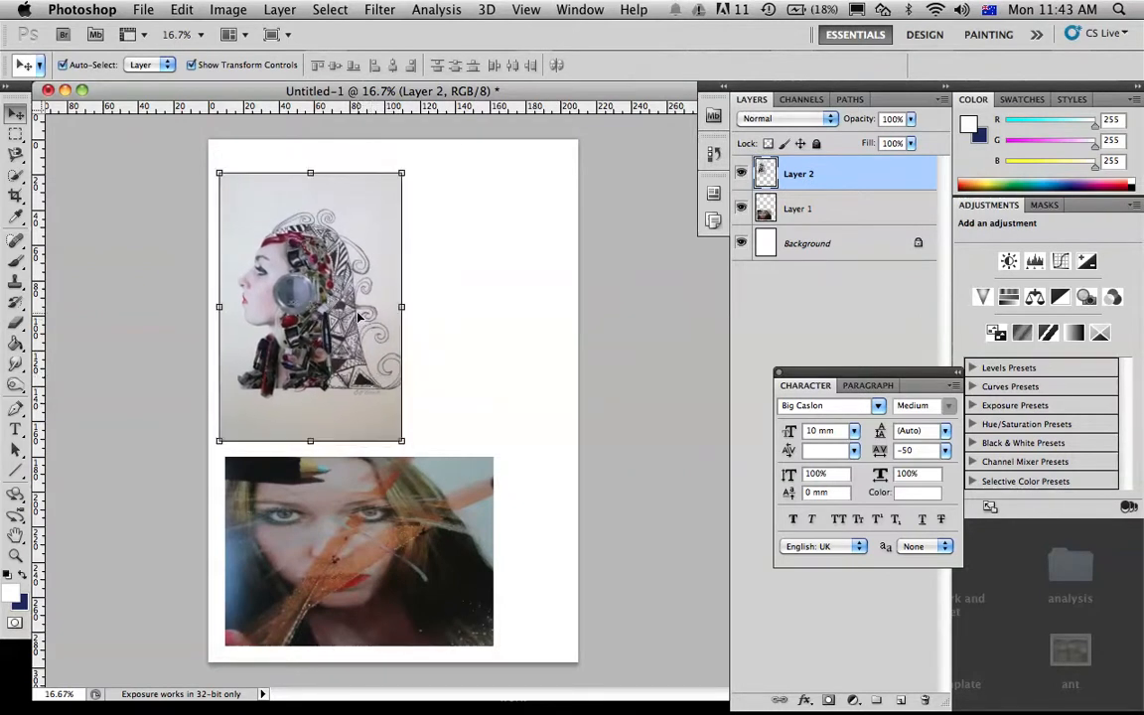
mouse_move(310, 225)
left_mouse_down()
mouse_move(310, 204)
mouse_move(305, 211)
left_mouse_up()
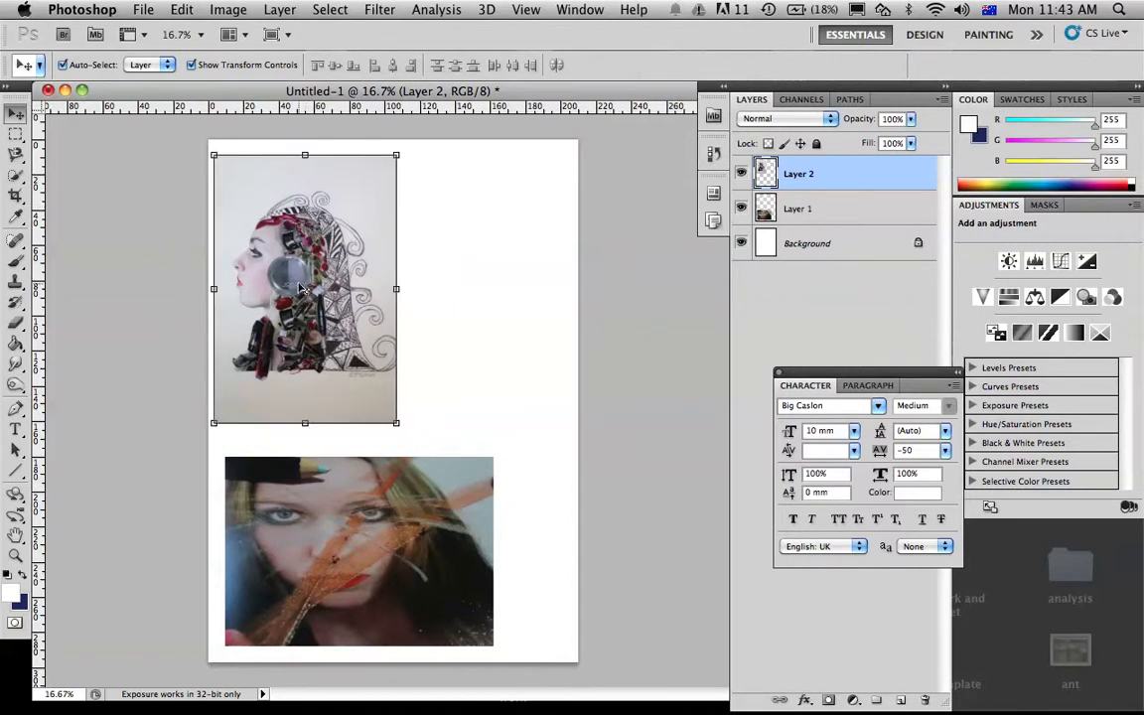
Duplicate the profile artwork layer, place the copy beside it, and align the original to the page's left edge with a 0.48° rotation
left_click_drag(827, 182, 900, 699)
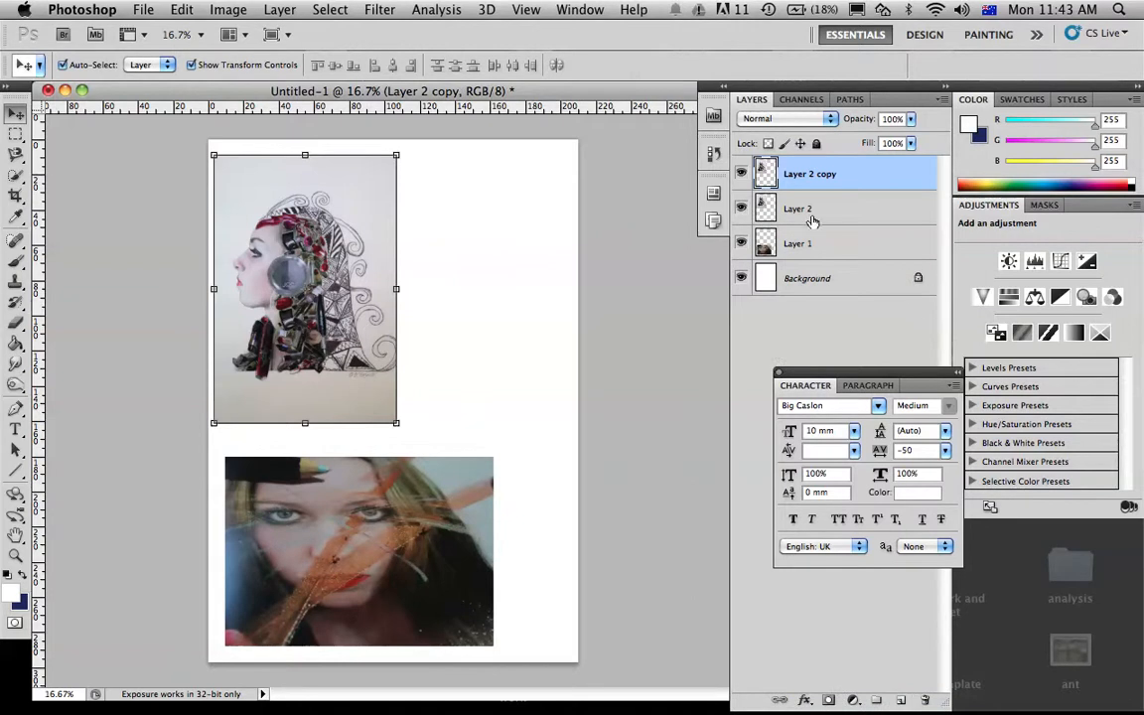
left_click_drag(328, 212, 512, 212)
left_click_drag(318, 235, 312, 235)
key("super+t")
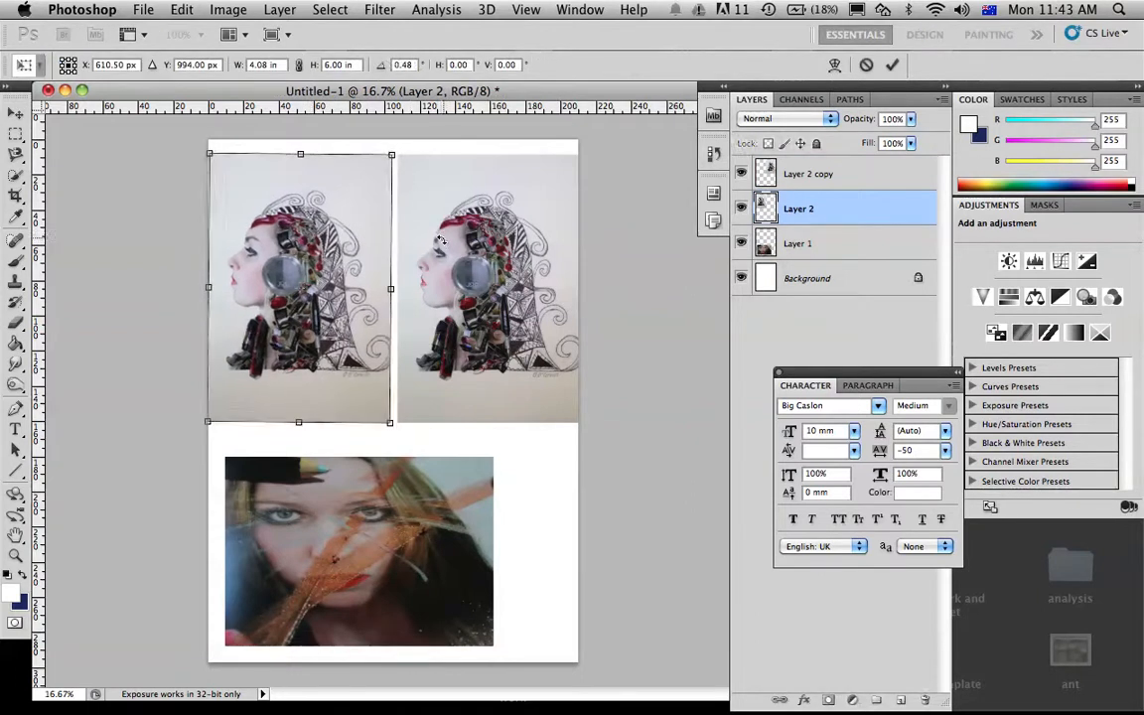
key("Return")
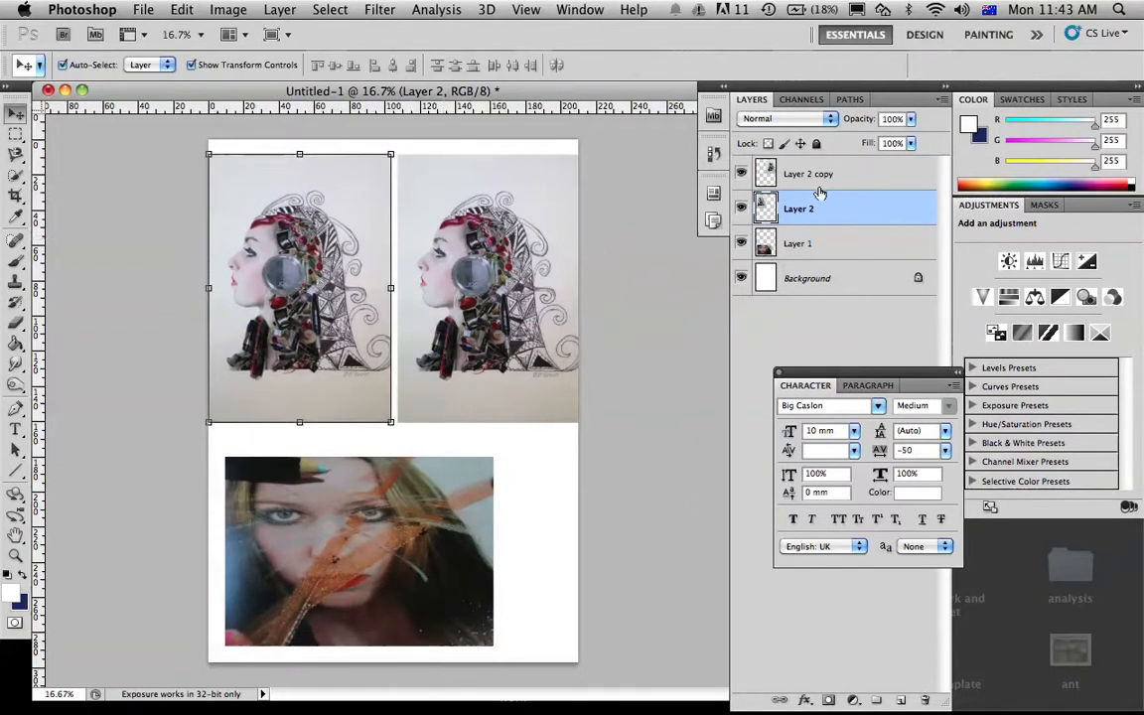
Move the profile copy close to the original and centre the face photo beneath the pair
left_click(754, 175)
left_click_drag(496, 226, 488, 225)
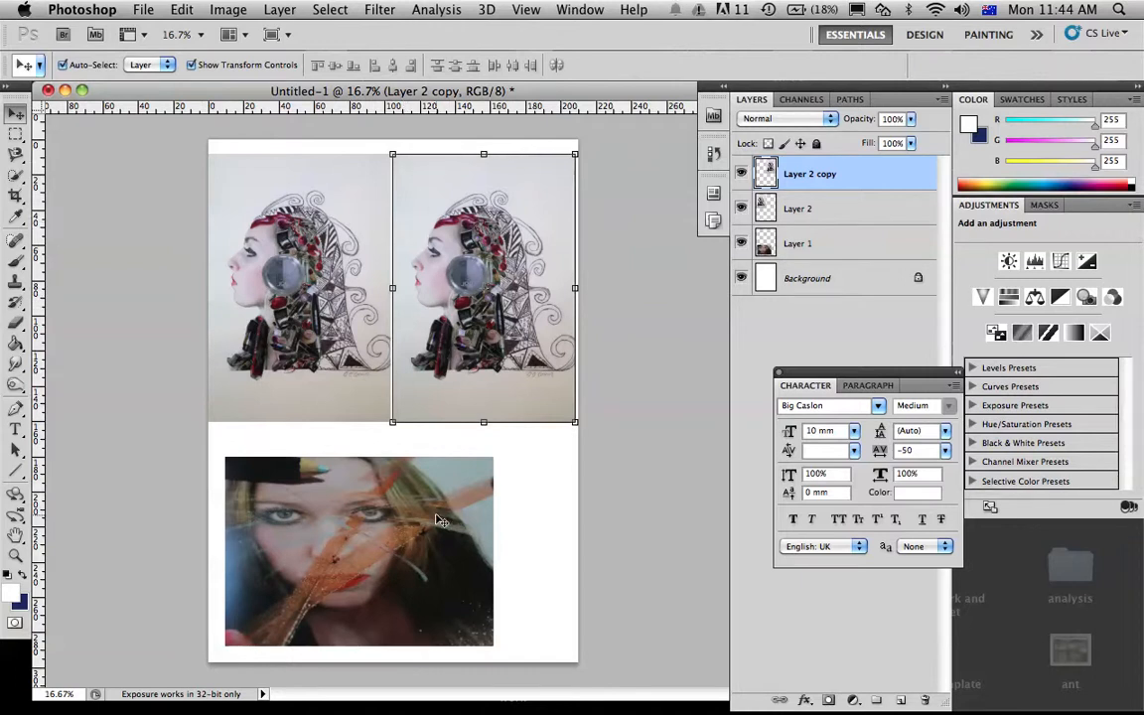
left_click_drag(420, 511, 432, 527)
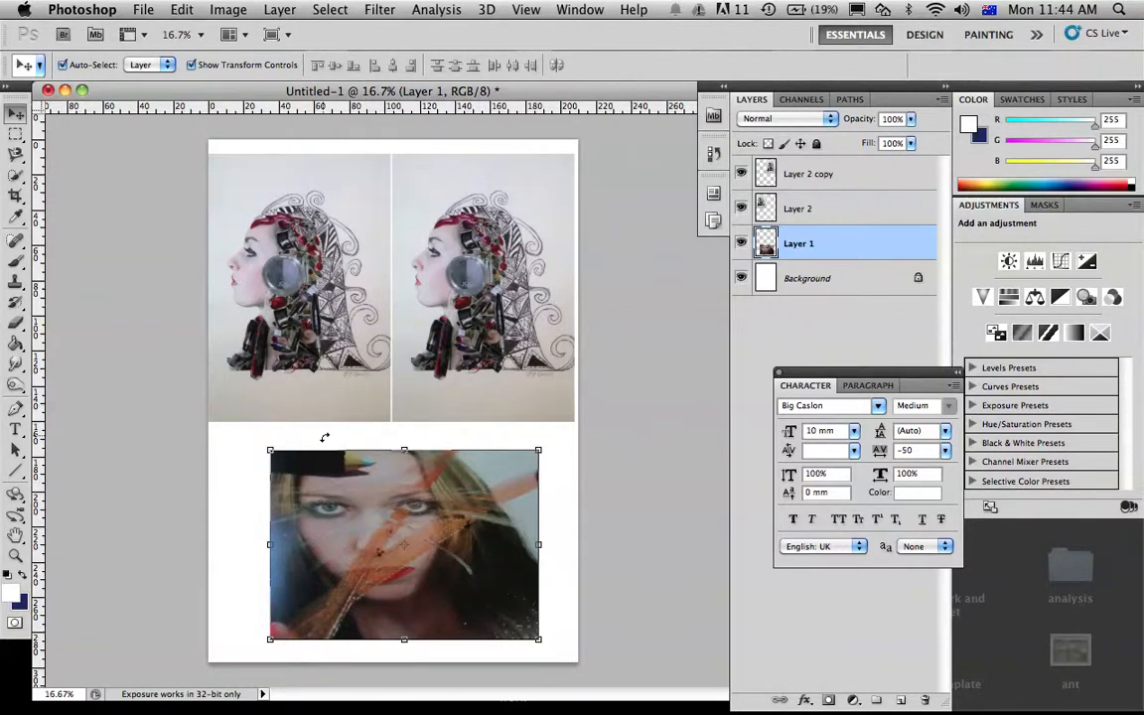
Open the print setup for the page and set portrait orientation with A4 paper size
key("super+p")
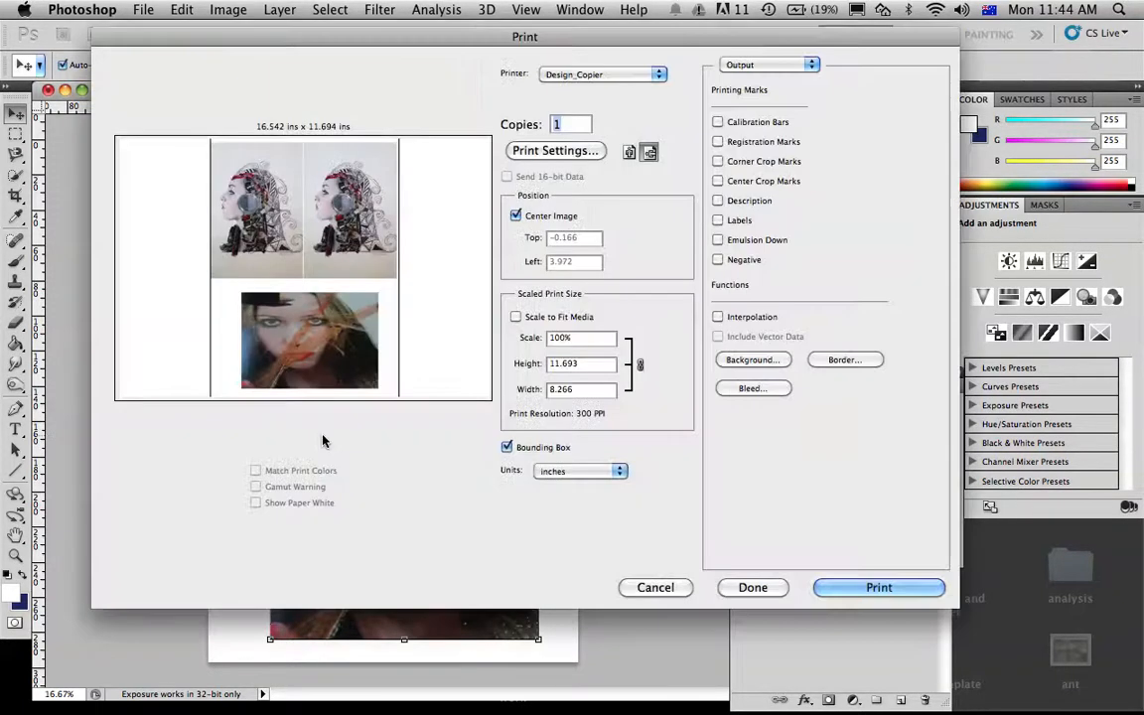
left_click(629, 151)
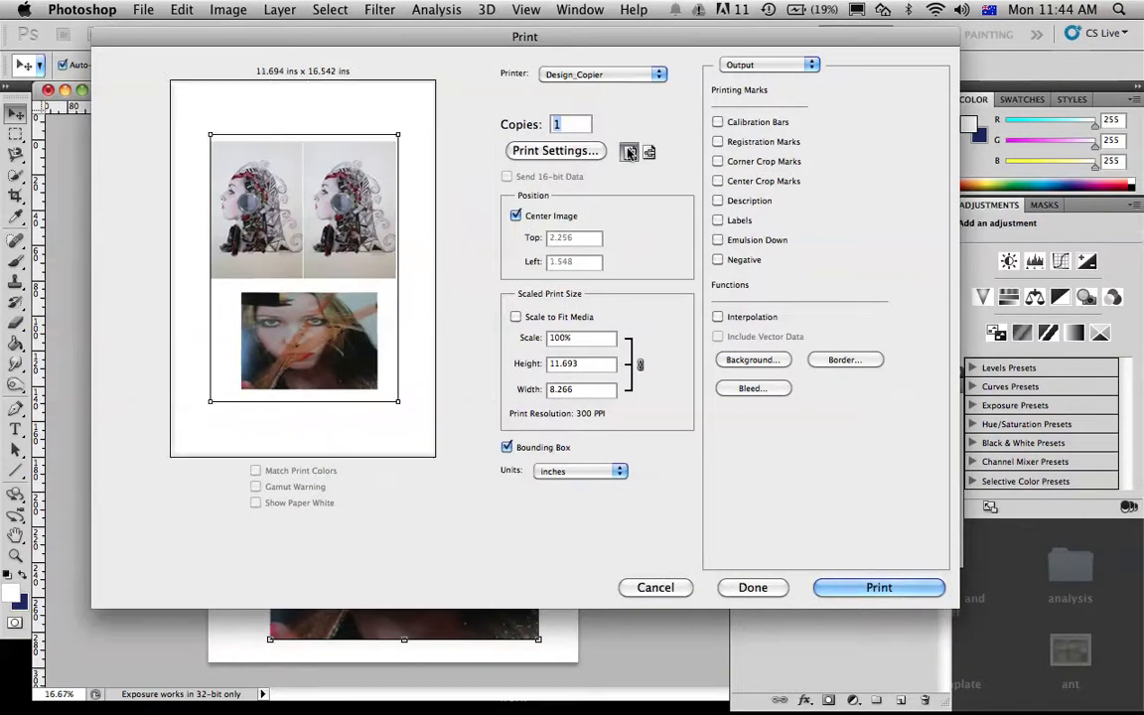
left_click(544, 152)
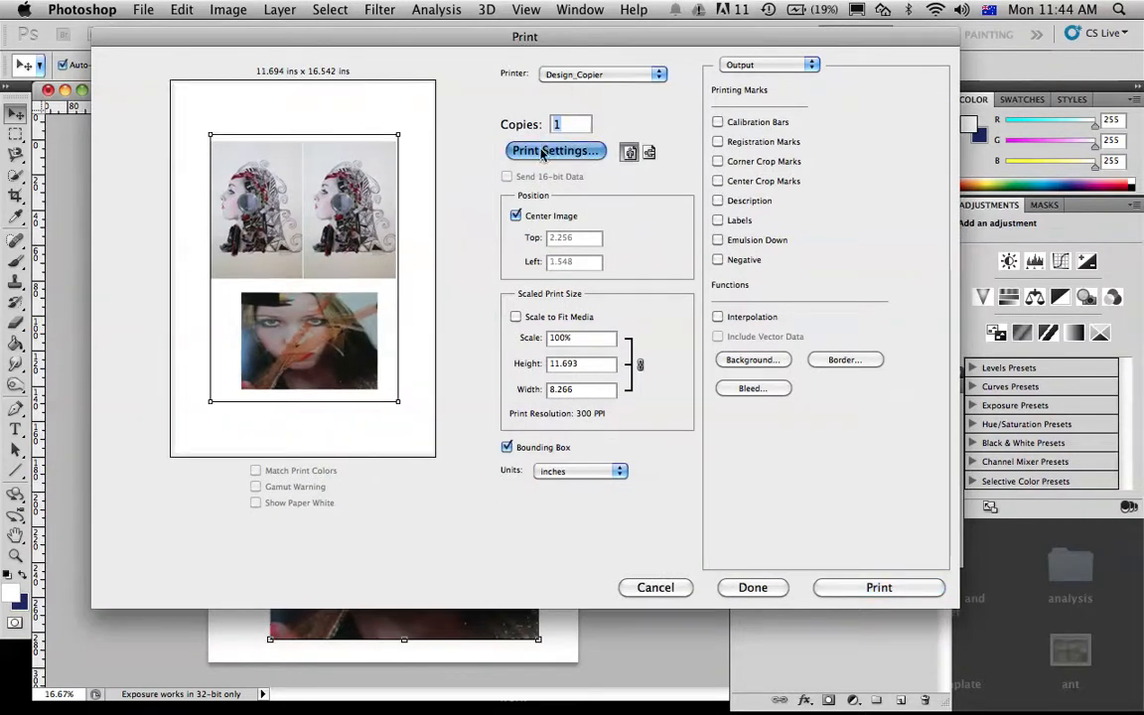
left_click(500, 209)
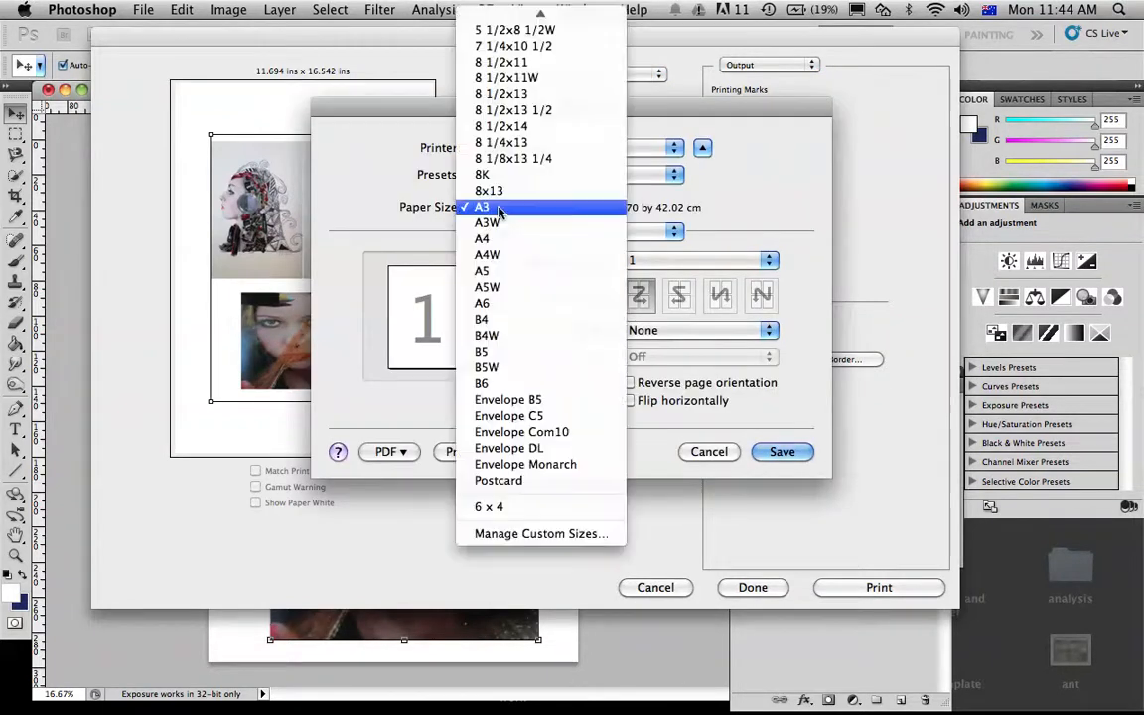
left_click(497, 239)
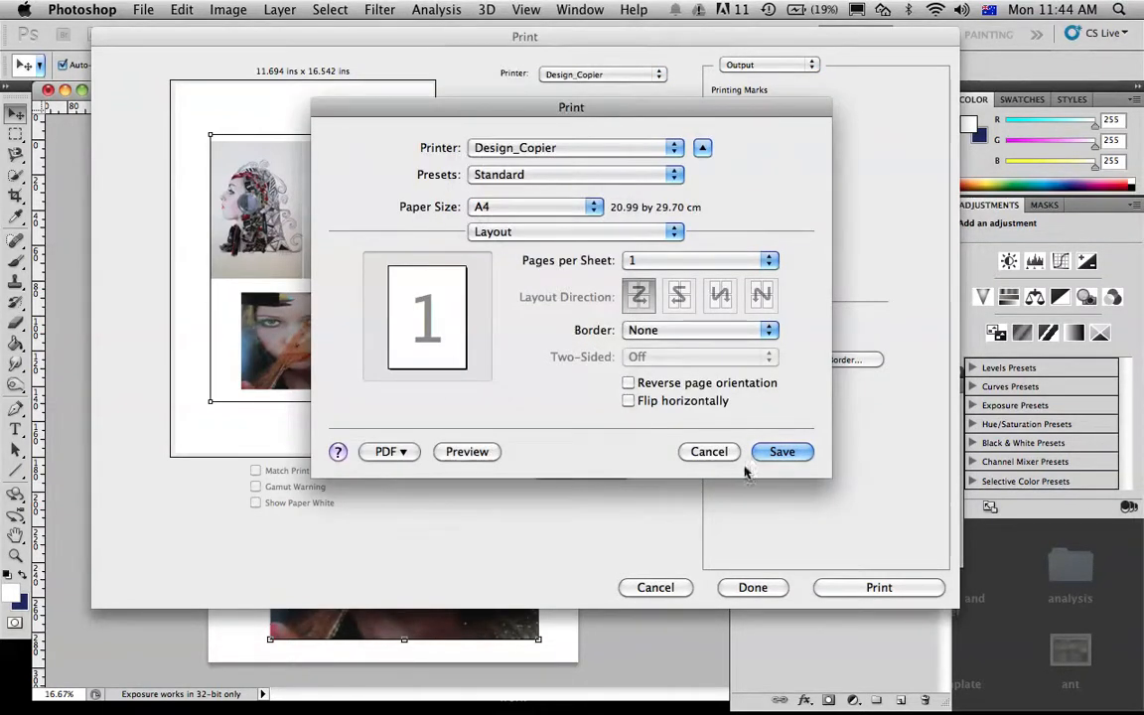
left_click(780, 453)
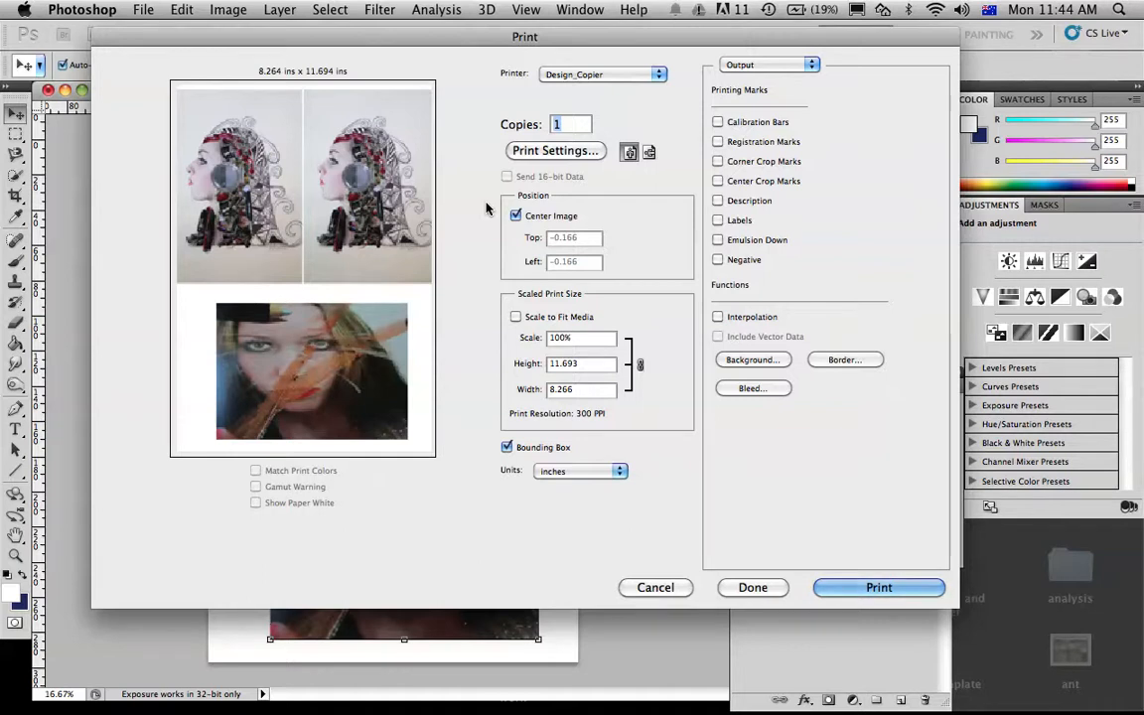
Try scaling the print to fit the media, and turn the option off again
left_click(515, 318)
left_click(515, 318)
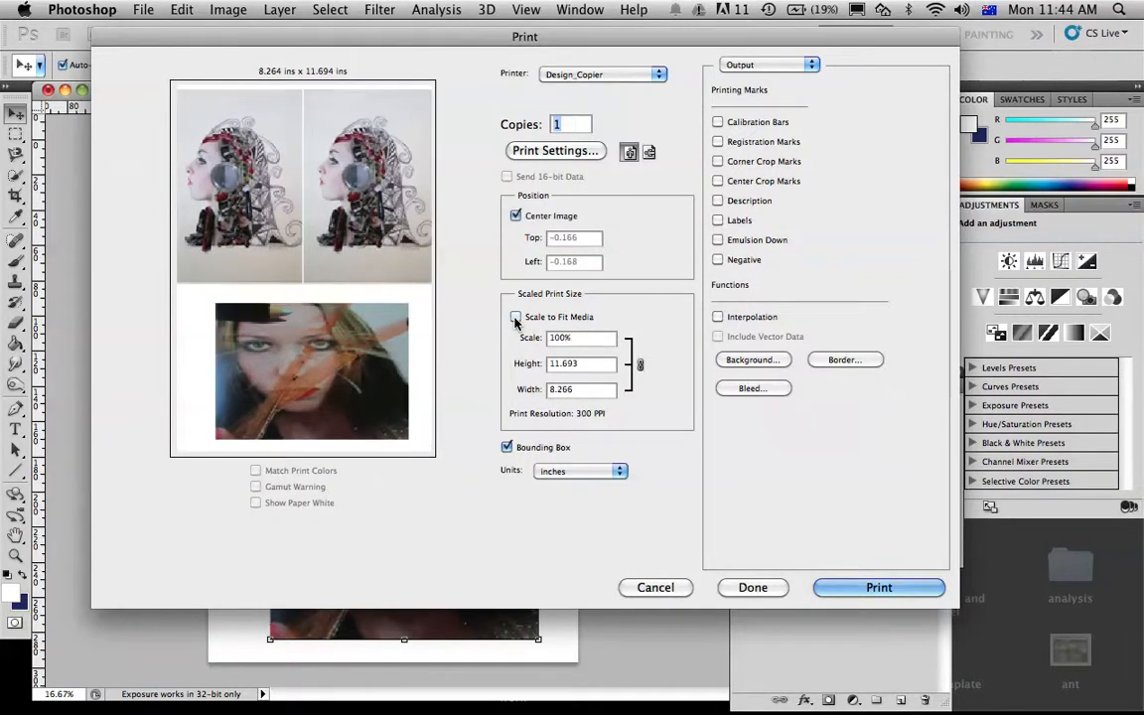